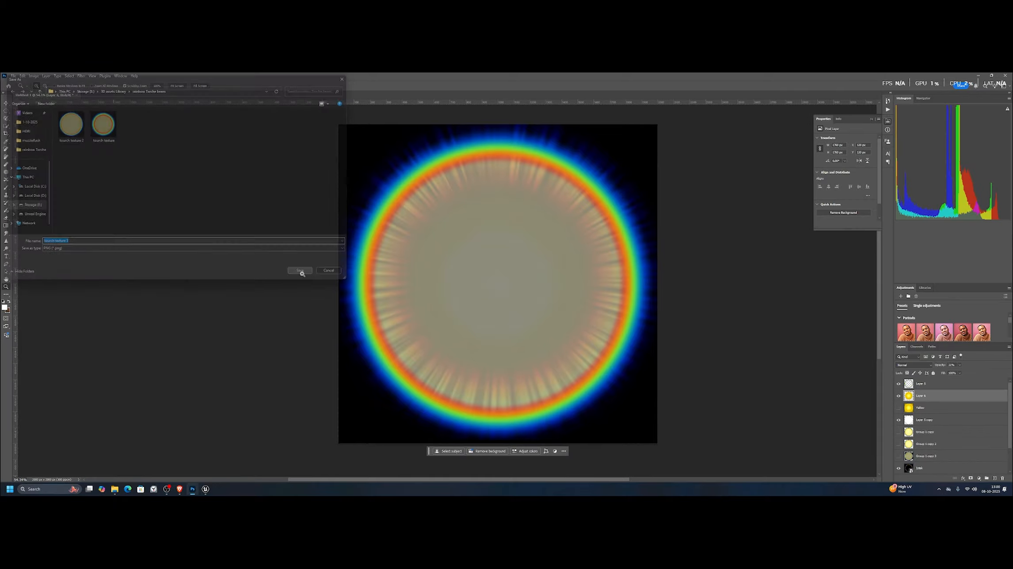
Switch to Unreal Engine and create a new material named Tourch_material_2 in the tourch_material folder.
{"action": "left_click", "coordinate": [979, 76]}
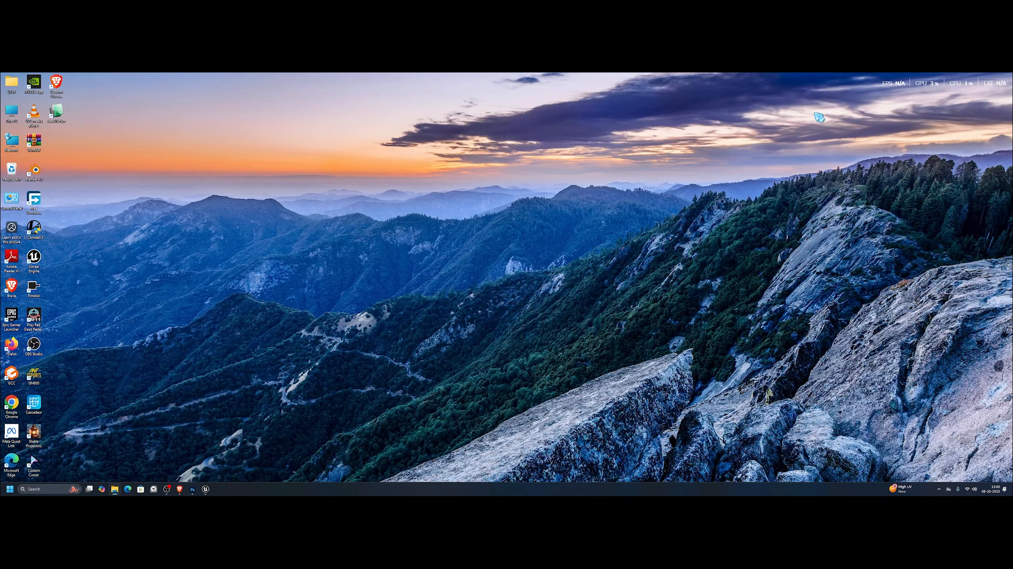
{"action": "left_click", "coordinate": [206, 489]}
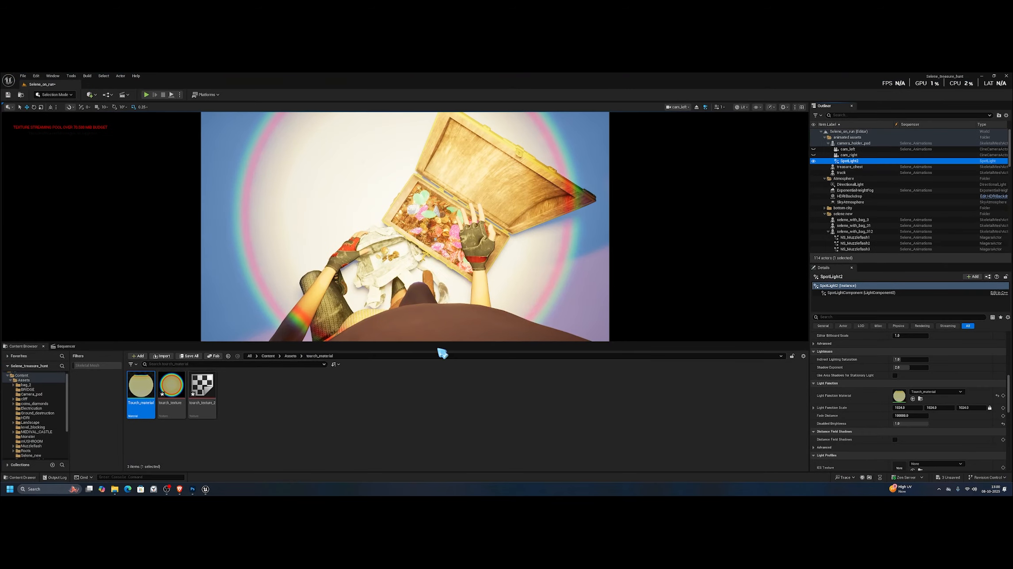
{"action": "right_click", "coordinate": [287, 397]}
{"action": "left_click", "coordinate": [346, 362]}
{"action": "type", "text": "Tourch"}
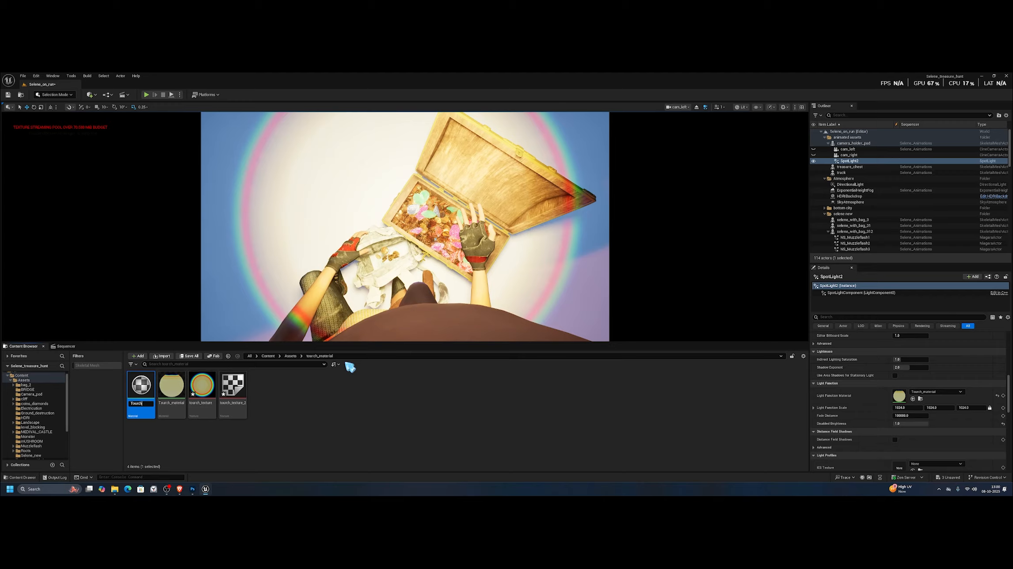
{"action": "type", "text": "_material_2"}
{"action": "key", "text": "Return"}
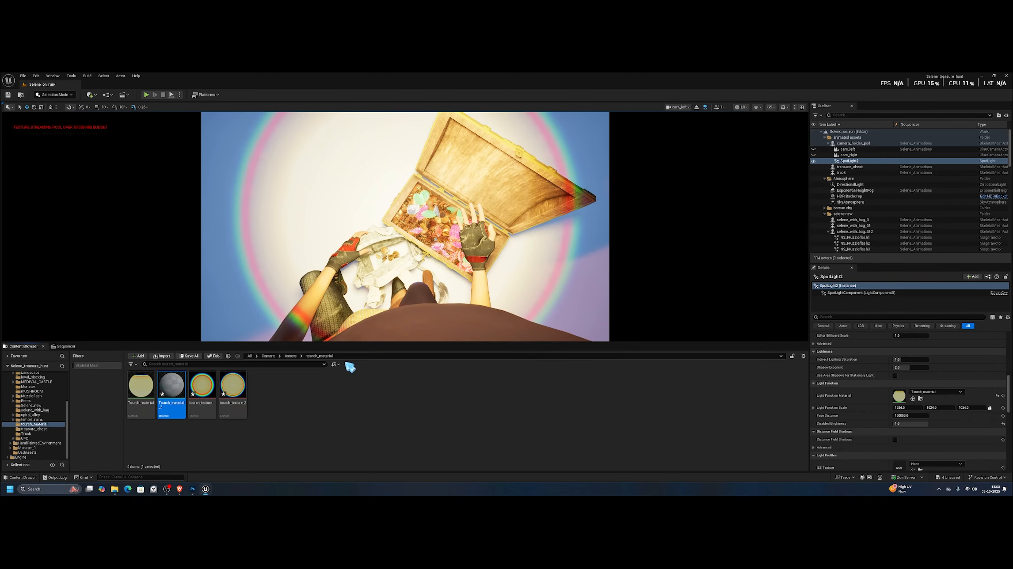
Open Tourch_material_2 for editing and set its Material Domain to Light Function.
{"action": "double_click", "coordinate": [161, 389]}
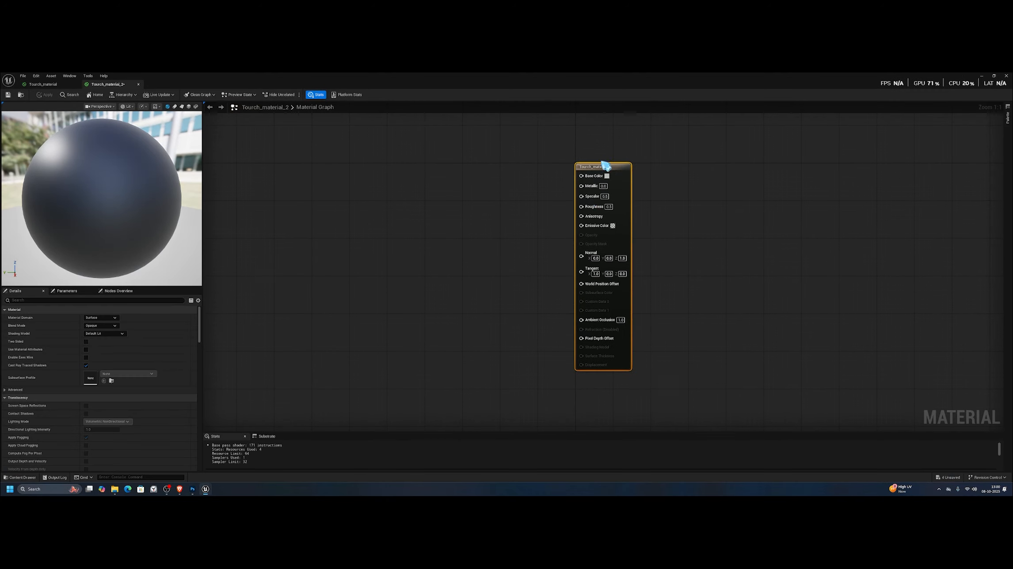
{"action": "left_click", "coordinate": [113, 318]}
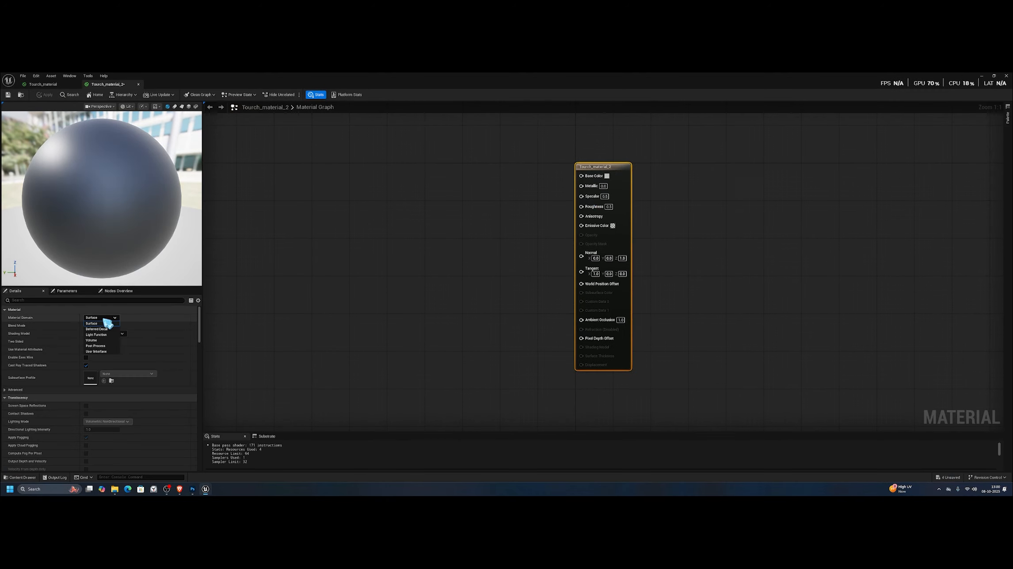
{"action": "left_click", "coordinate": [104, 336]}
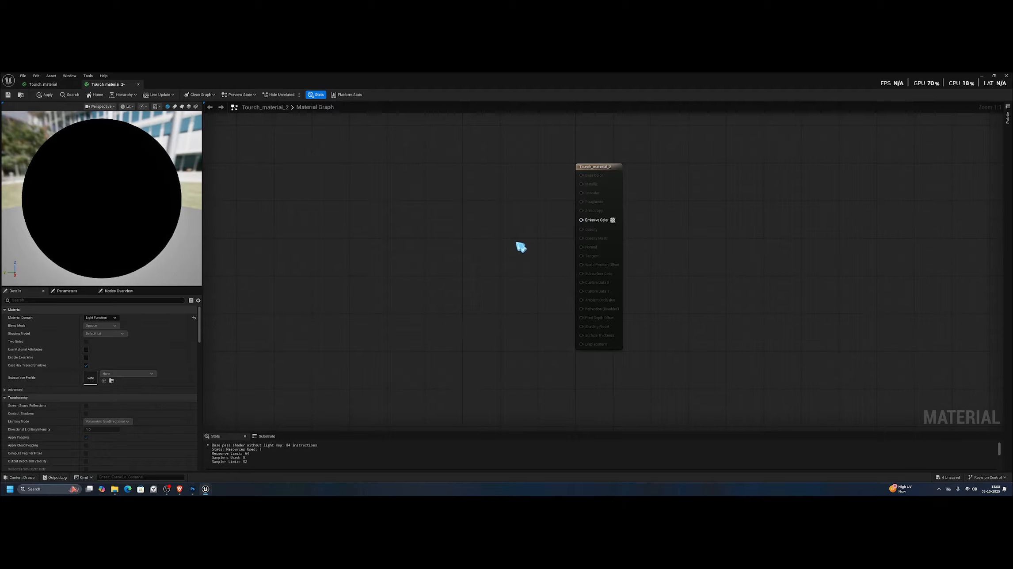
Import the tourch texture 3 image from the rainbow Torche beam folder into the tourch_material folder.
{"action": "key", "text": "ctrl+space"}
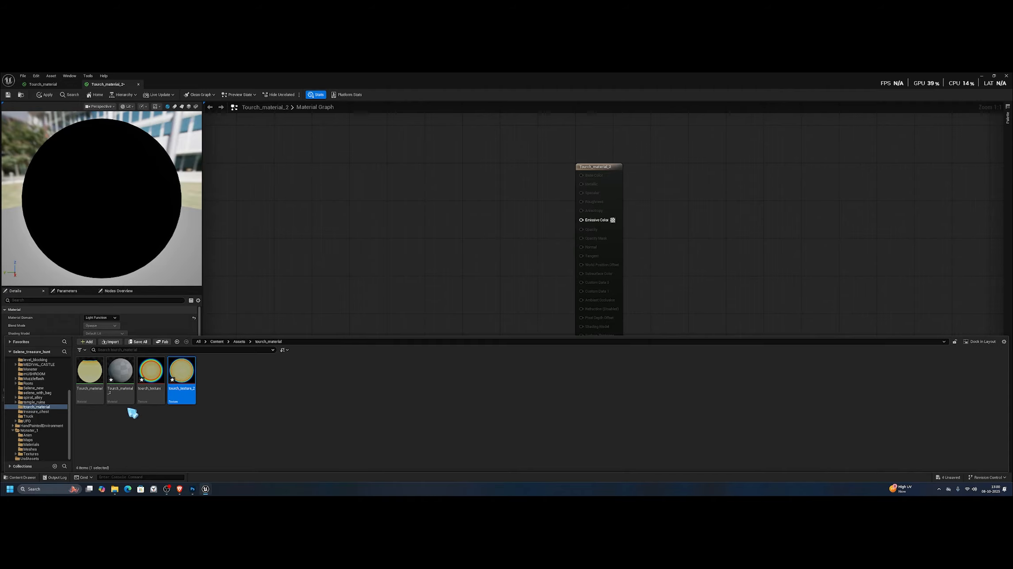
{"action": "right_click", "coordinate": [280, 401]}
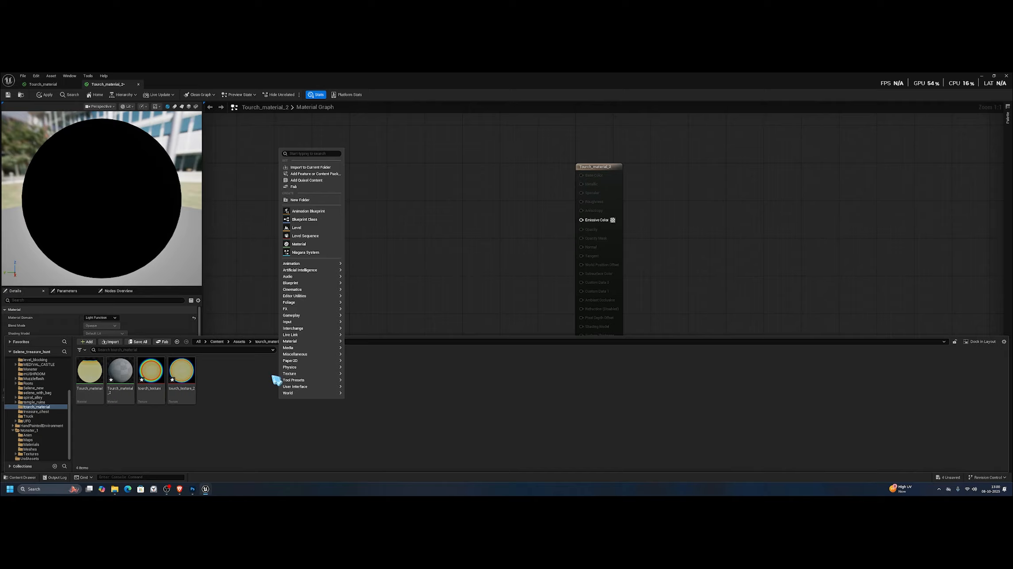
{"action": "left_click", "coordinate": [303, 168]}
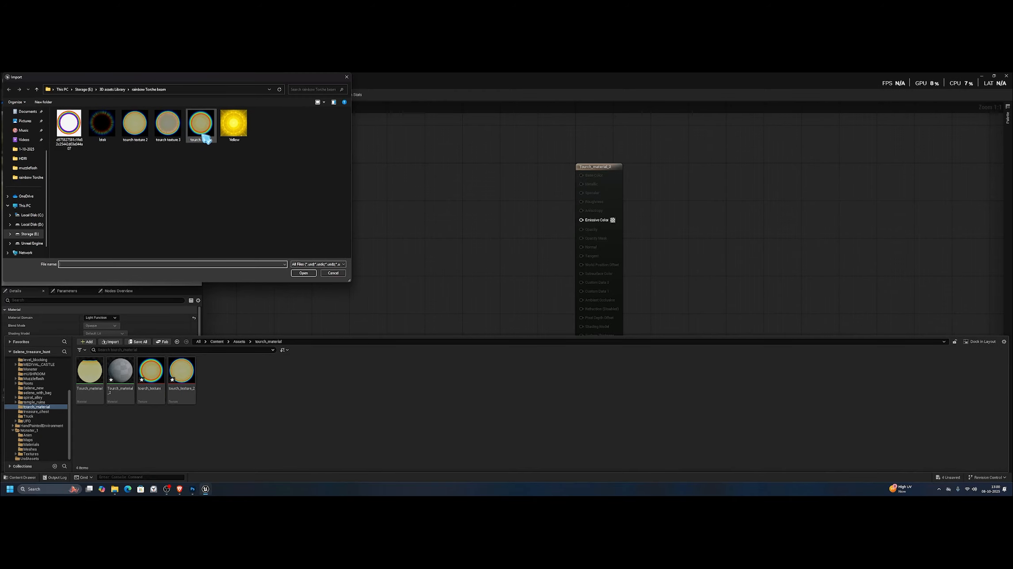
{"action": "left_click", "coordinate": [167, 133]}
{"action": "left_click", "coordinate": [303, 273]}
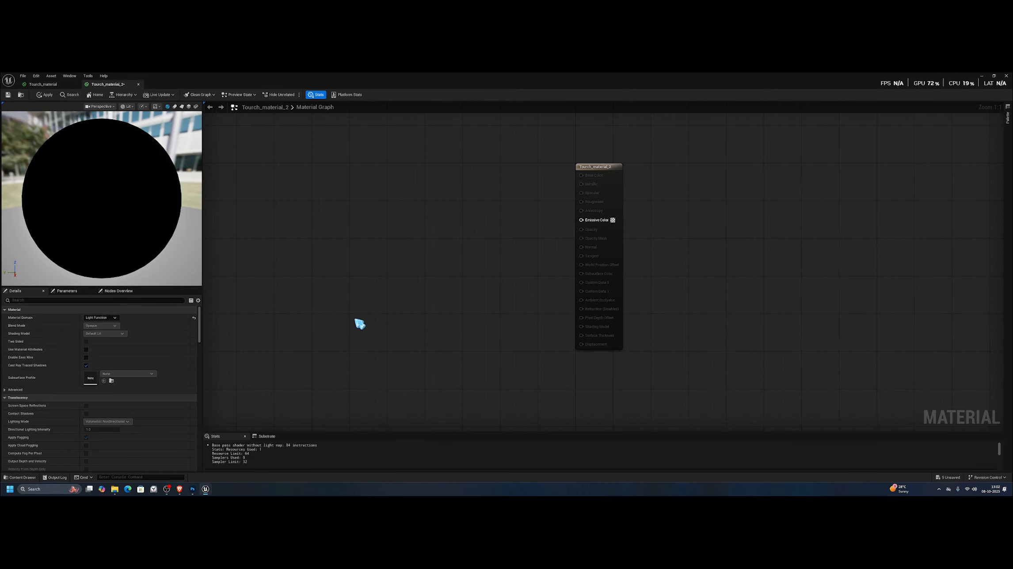
Add the tourch_texture_3 texture to the material graph and connect its RGB output to Emissive Color.
{"action": "key", "text": "ctrl+space"}
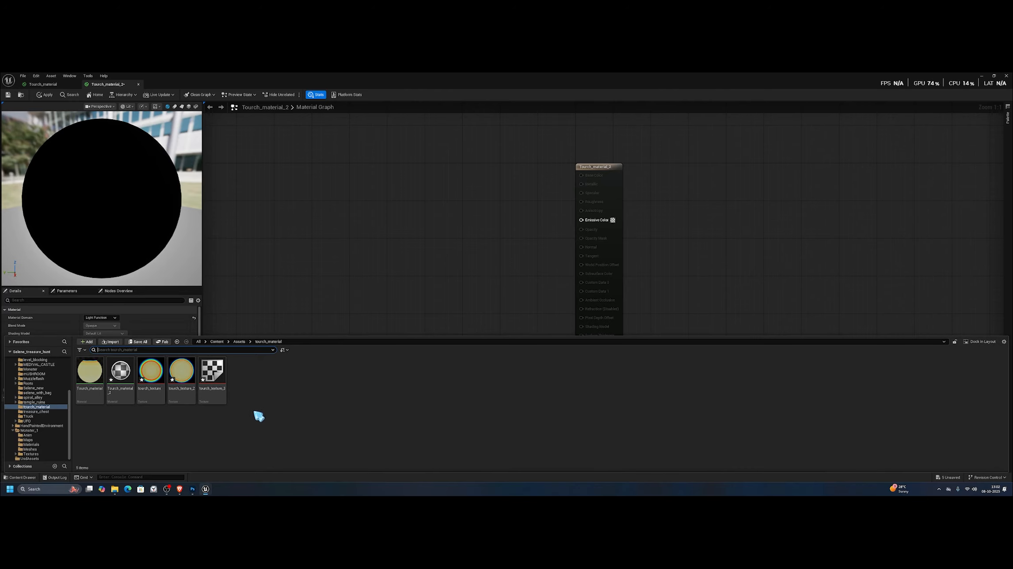
{"action": "left_click_drag", "start_coordinate": [212, 372], "coordinate": [369, 188]}
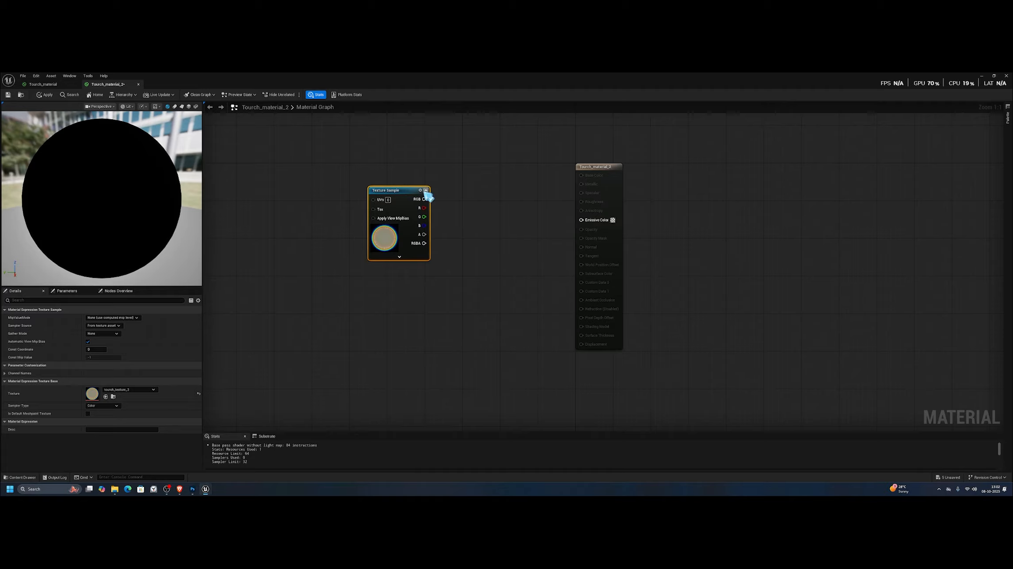
{"action": "left_click_drag", "start_coordinate": [424, 199], "coordinate": [582, 220]}
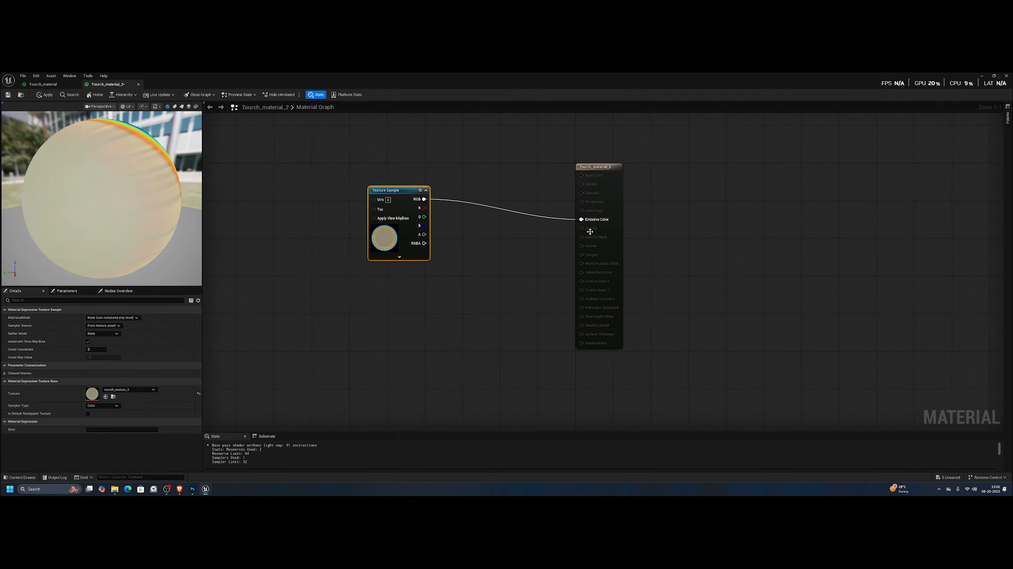
{"action": "mouse_move", "coordinate": [135, 156]}
{"action": "left_mouse_down"}
{"action": "mouse_move", "coordinate": [53, 155]}
{"action": "mouse_move", "coordinate": [146, 160]}
{"action": "mouse_move", "coordinate": [177, 195]}
{"action": "mouse_move", "coordinate": [132, 167]}
{"action": "left_mouse_up"}
Apply the changes to Tourch_material_2 and close the material editor, accepting the pending changes to Tourch_material.
{"action": "left_click", "coordinate": [45, 95]}
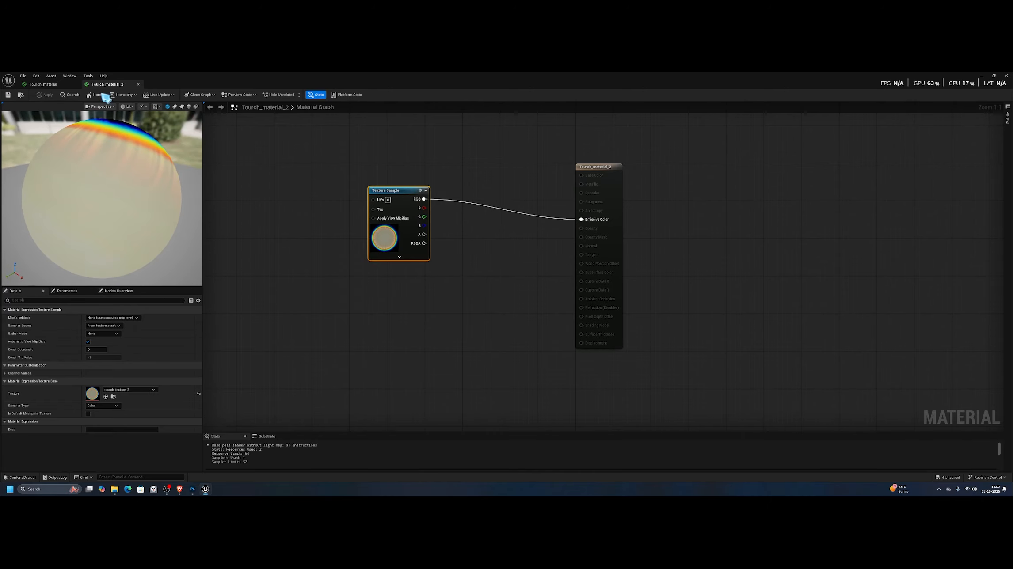
{"action": "left_click", "coordinate": [1006, 76]}
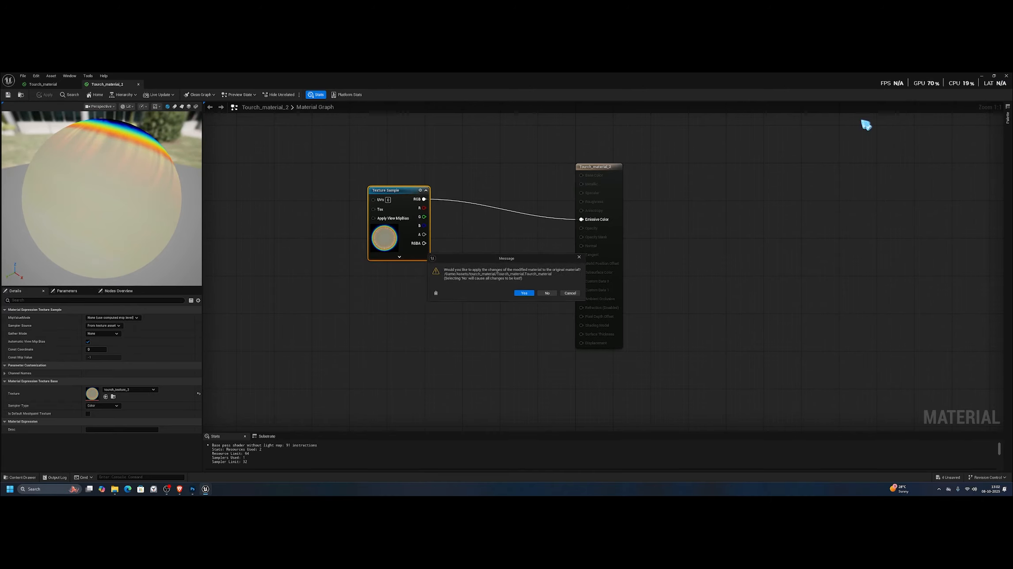
{"action": "left_click", "coordinate": [524, 293]}
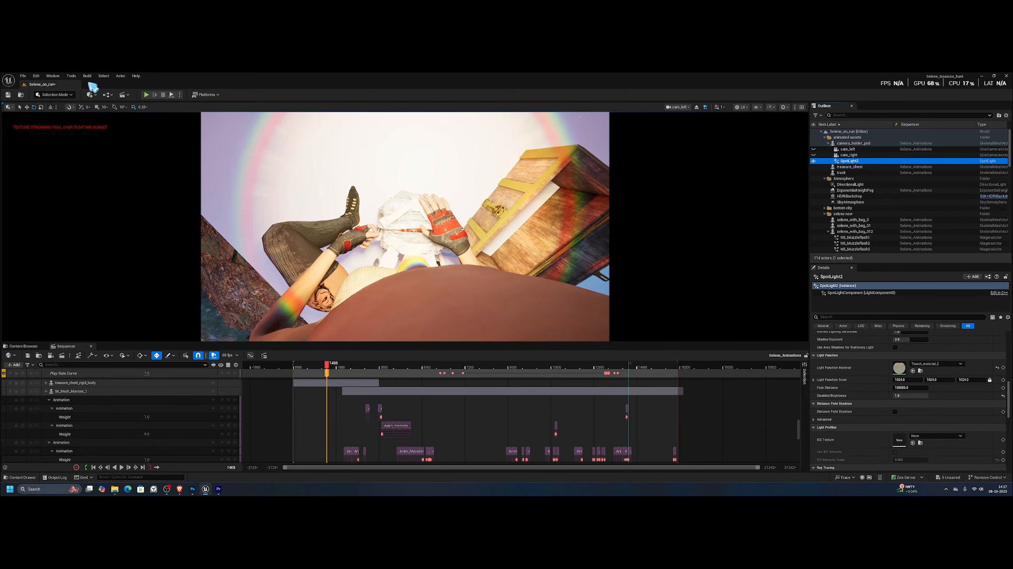
In the project's Rendering settings, set the Light Function Atlas Format to 8 bits RGB Color and close the settings.
{"action": "left_click", "coordinate": [36, 76]}
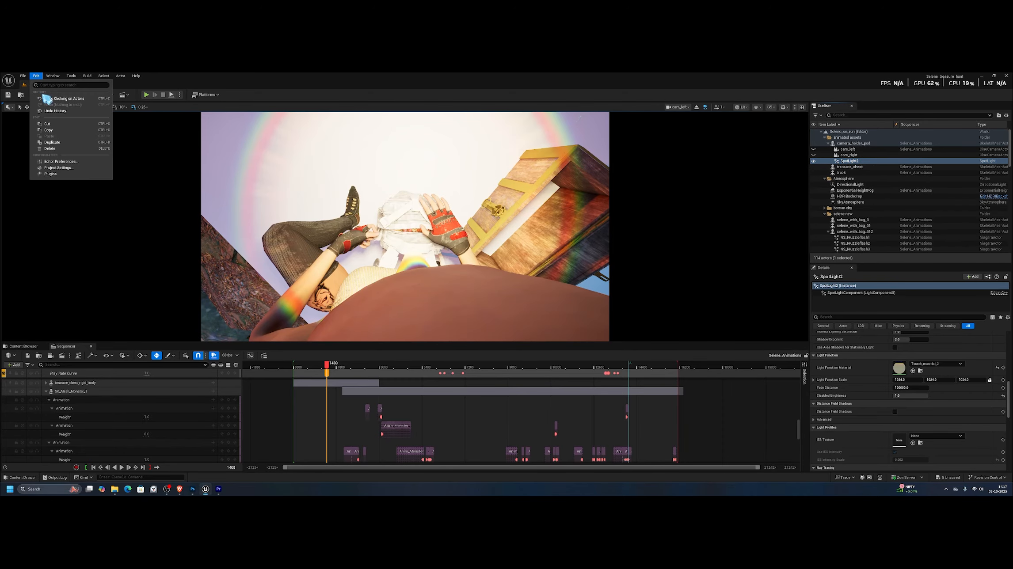
{"action": "left_click", "coordinate": [69, 169]}
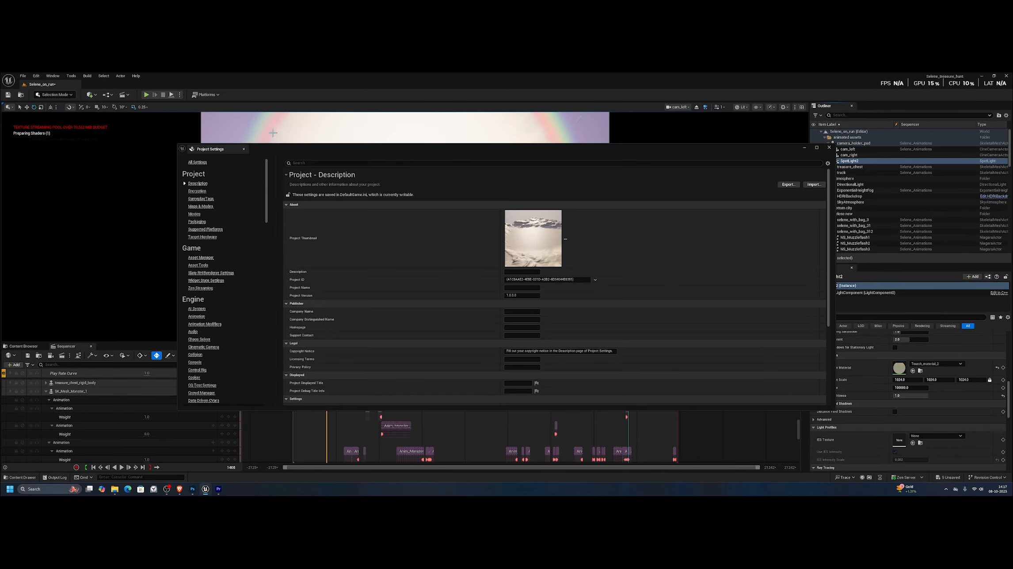
{"action": "scroll", "coordinate": [219, 310], "scroll_direction": "down", "scroll_amount": 15}
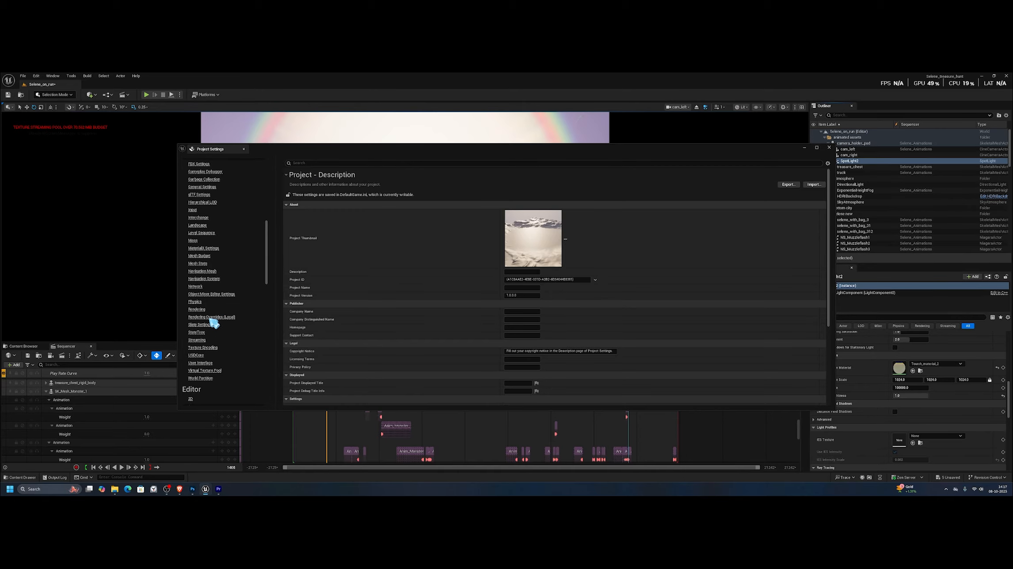
{"action": "left_click", "coordinate": [196, 310]}
{"action": "scroll", "coordinate": [481, 292], "scroll_direction": "down", "scroll_amount": 5}
{"action": "scroll", "coordinate": [463, 314], "scroll_direction": "down", "scroll_amount": 10}
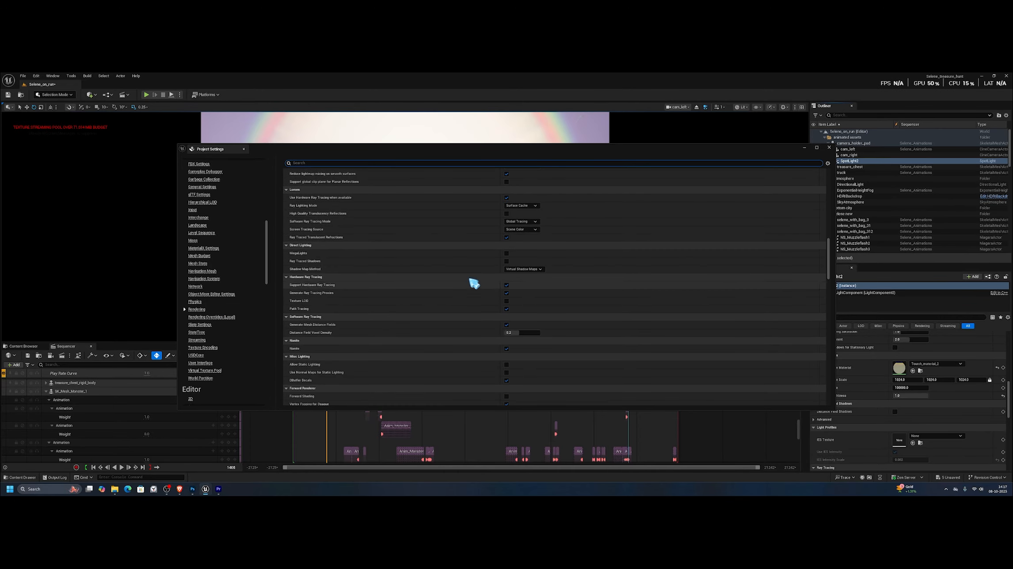
{"action": "scroll", "coordinate": [450, 240], "scroll_direction": "down", "scroll_amount": 6}
{"action": "scroll", "coordinate": [450, 243], "scroll_direction": "down", "scroll_amount": 6}
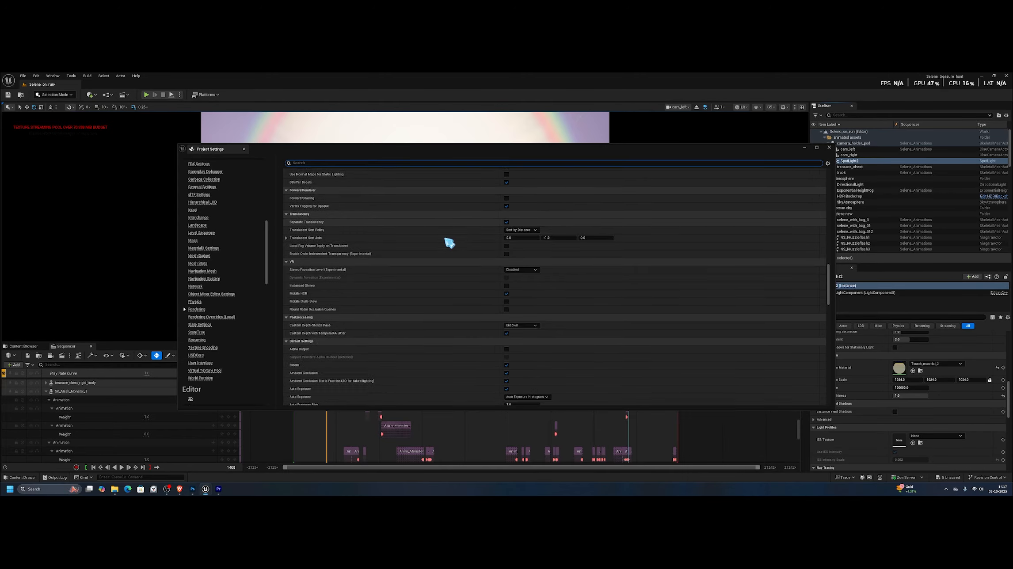
{"action": "scroll", "coordinate": [450, 243], "scroll_direction": "down", "scroll_amount": 4}
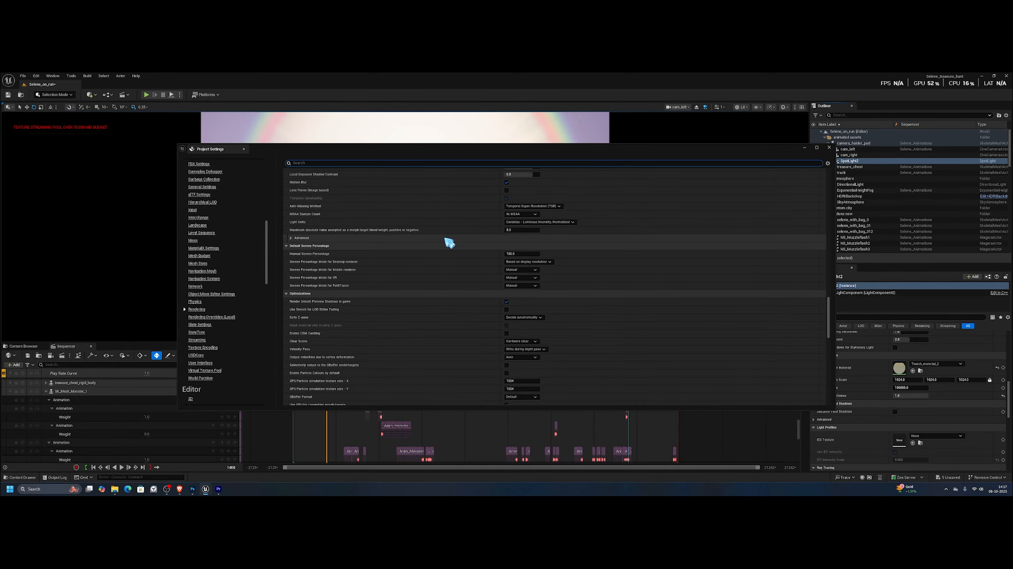
{"action": "scroll", "coordinate": [450, 242], "scroll_direction": "down", "scroll_amount": 8}
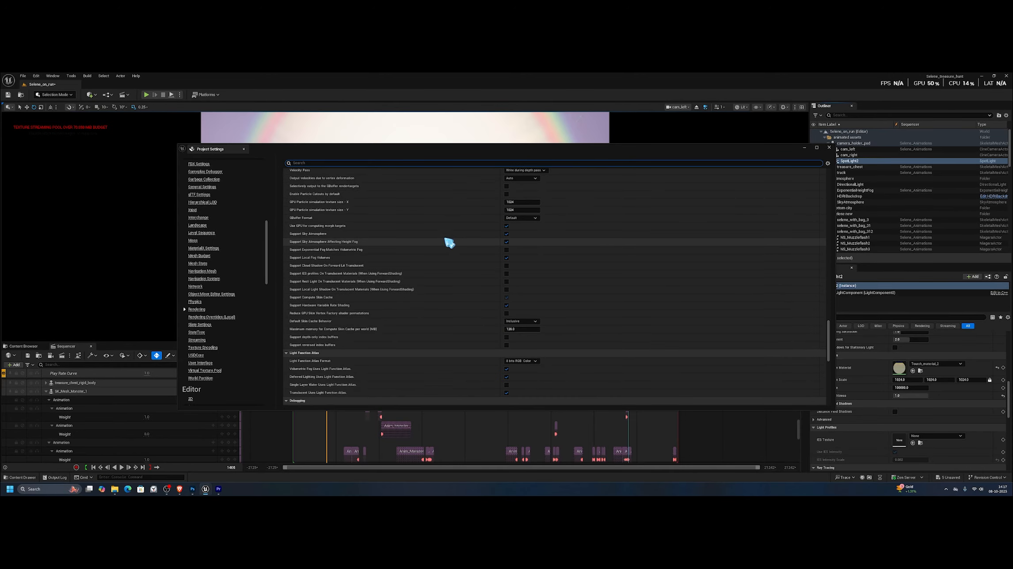
{"action": "scroll", "coordinate": [449, 242], "scroll_direction": "down", "scroll_amount": 8}
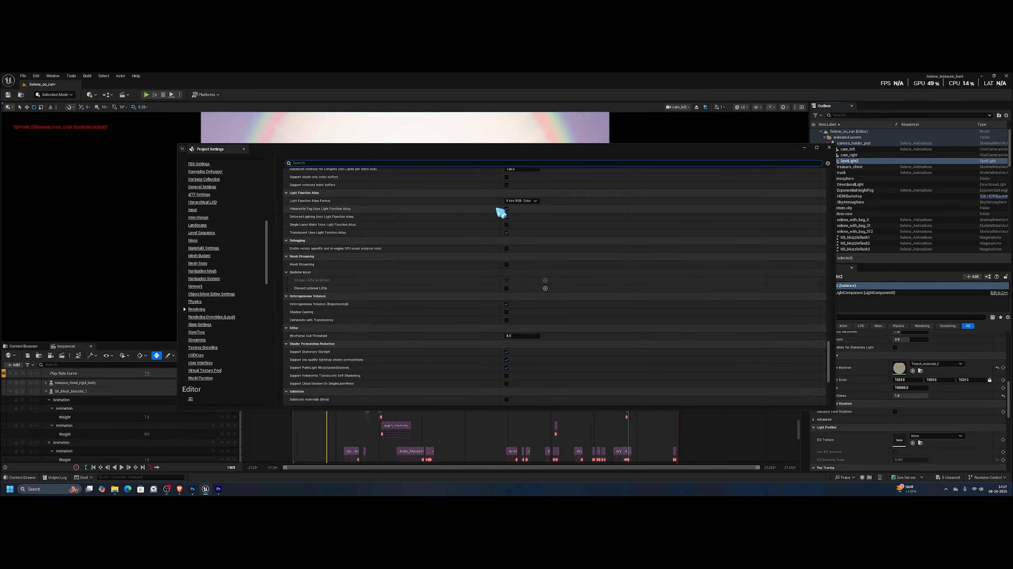
{"action": "left_click", "coordinate": [523, 201]}
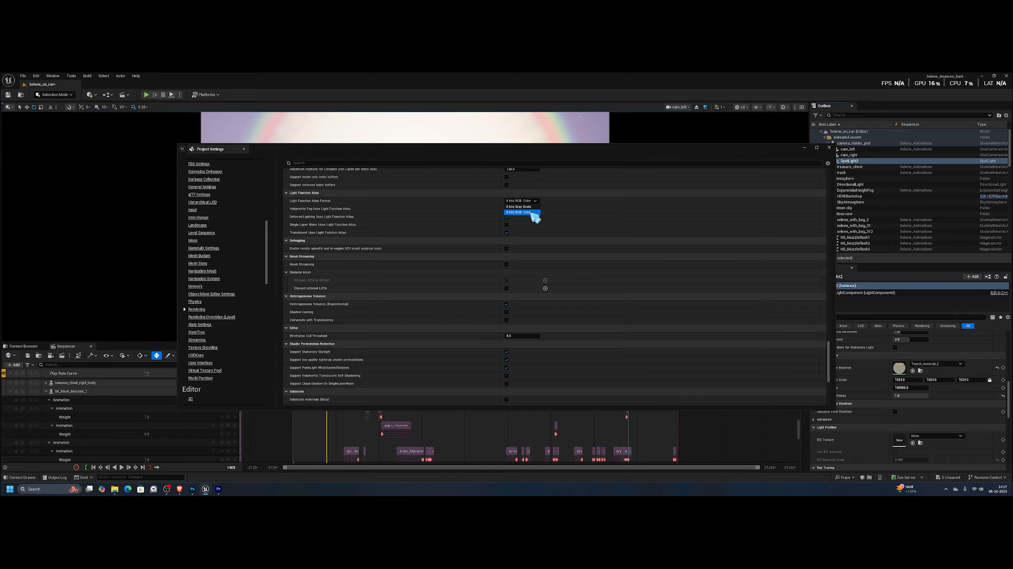
{"action": "left_click", "coordinate": [532, 212]}
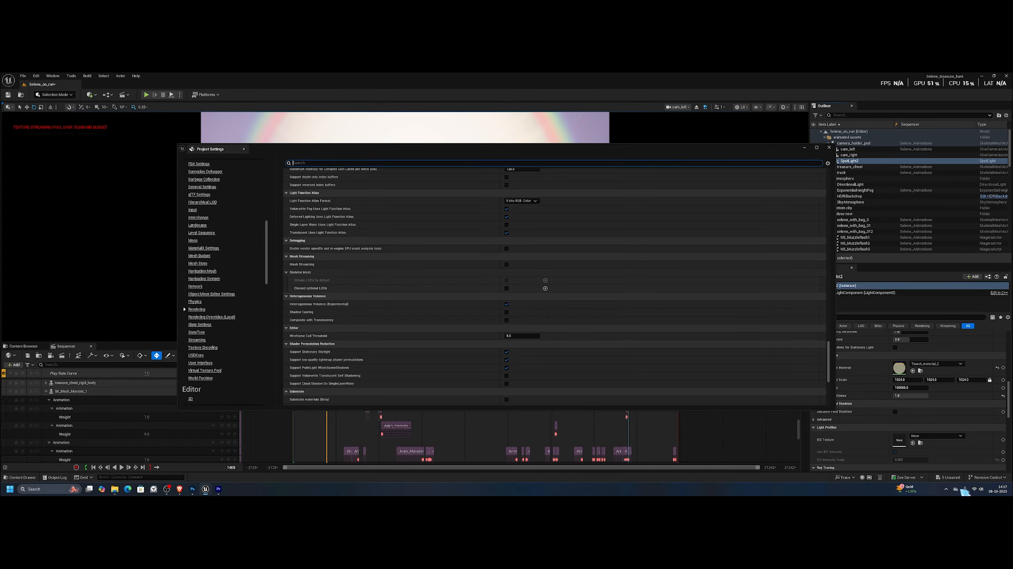
{"action": "left_click", "coordinate": [829, 147]}
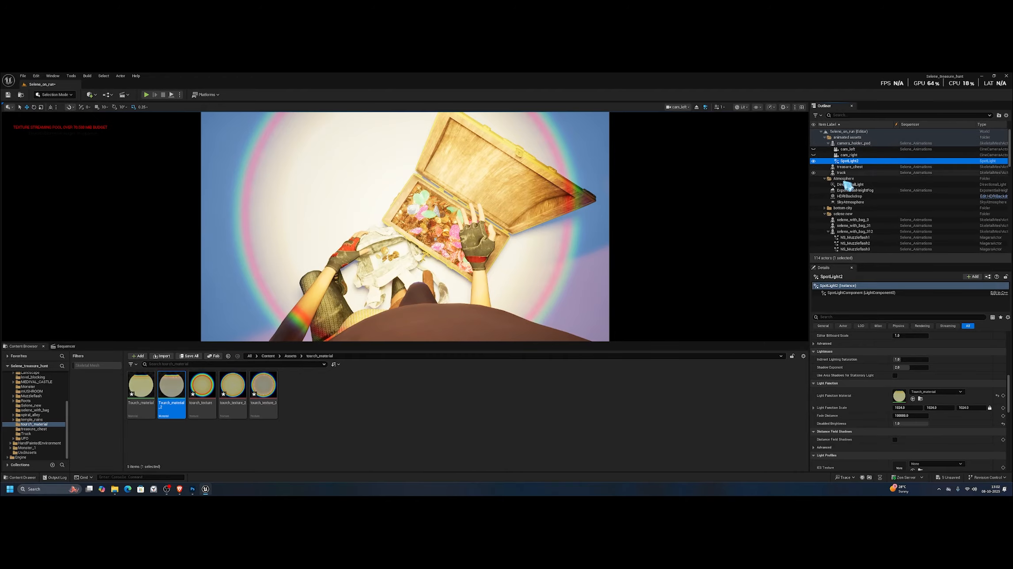
Clear SpotLight2's current Light Function Material and assign Tourch_material_2 in its place.
{"action": "scroll", "coordinate": [861, 417], "scroll_direction": "up", "scroll_amount": 10}
{"action": "scroll", "coordinate": [892, 419], "scroll_direction": "up", "scroll_amount": 4}
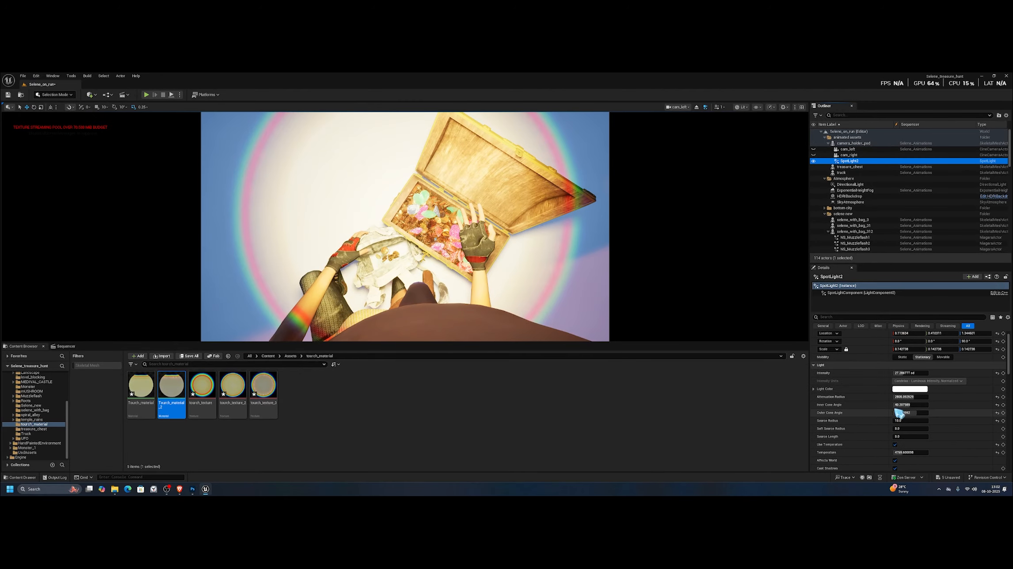
{"action": "scroll", "coordinate": [886, 393], "scroll_direction": "down", "scroll_amount": 5}
{"action": "scroll", "coordinate": [883, 390], "scroll_direction": "down", "scroll_amount": 8}
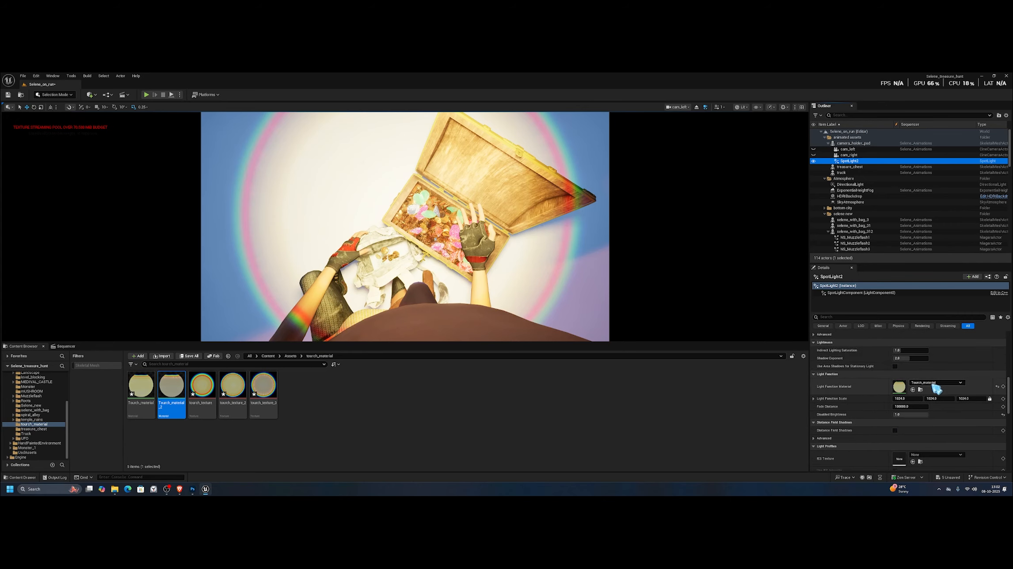
{"action": "left_click", "coordinate": [998, 387]}
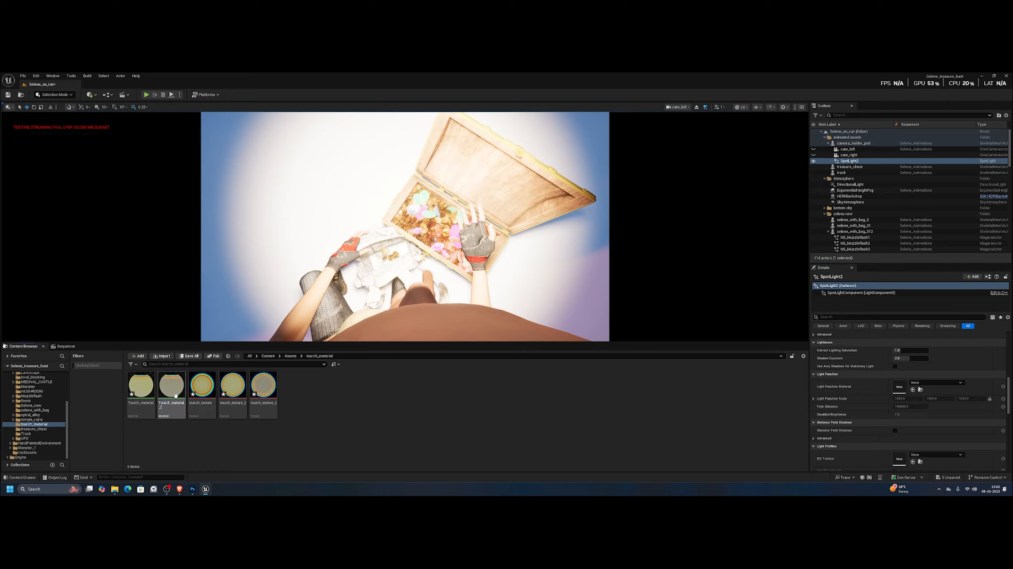
{"action": "left_click_drag", "start_coordinate": [171, 386], "coordinate": [902, 388]}
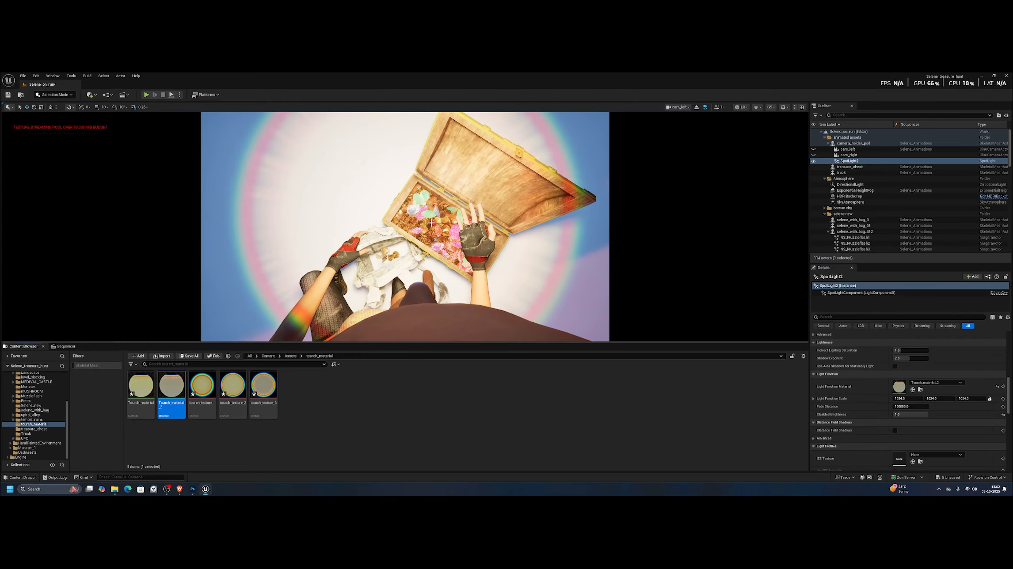
Hide the Plane lying over the ground and move the sequence playhead to about frame 766 to check the light.
{"action": "left_click", "coordinate": [570, 287]}
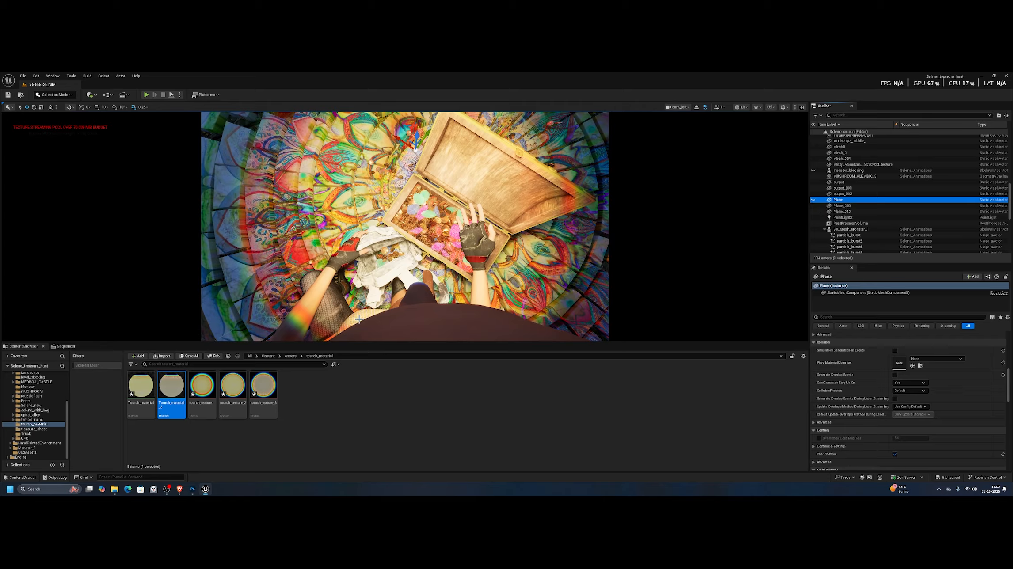
{"action": "left_click", "coordinate": [66, 346]}
{"action": "left_click", "coordinate": [315, 364]}
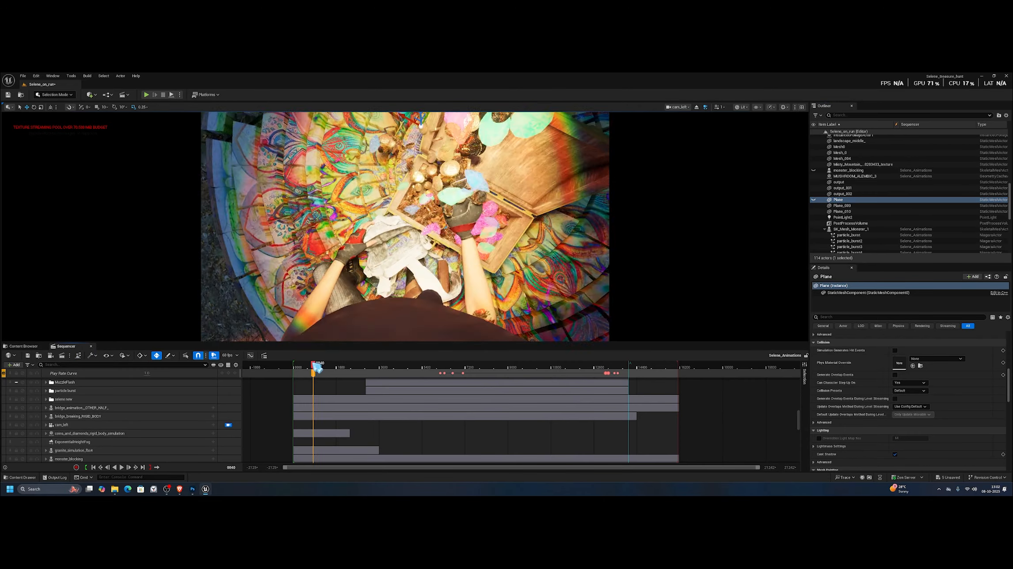
{"action": "left_click_drag", "start_coordinate": [316, 368], "coordinate": [311, 367]}
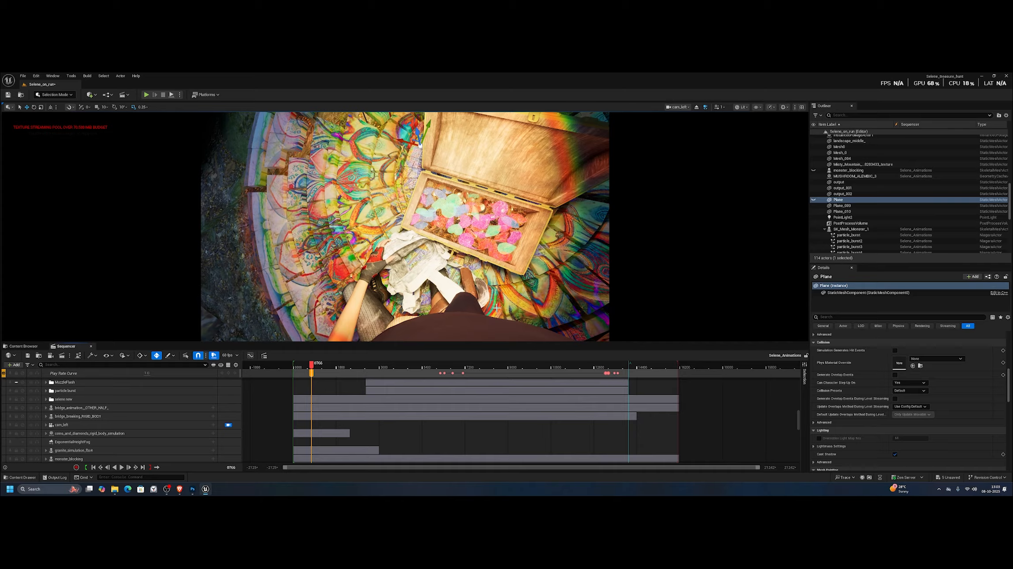
Select SpotLight2, the spotlight attached under the camera holder.
{"action": "scroll", "coordinate": [851, 179], "scroll_direction": "up", "scroll_amount": 10}
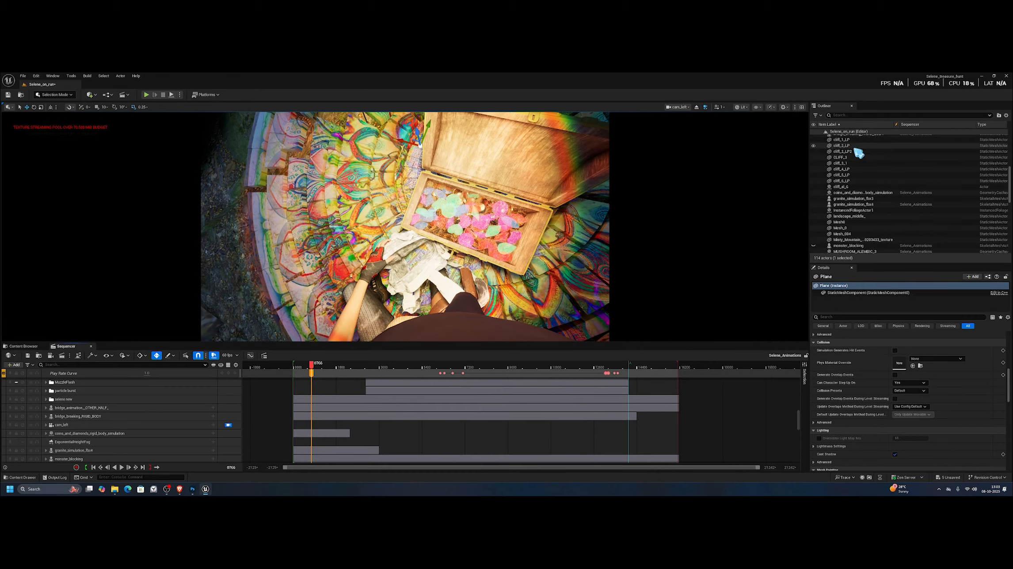
{"action": "left_click", "coordinate": [849, 162]}
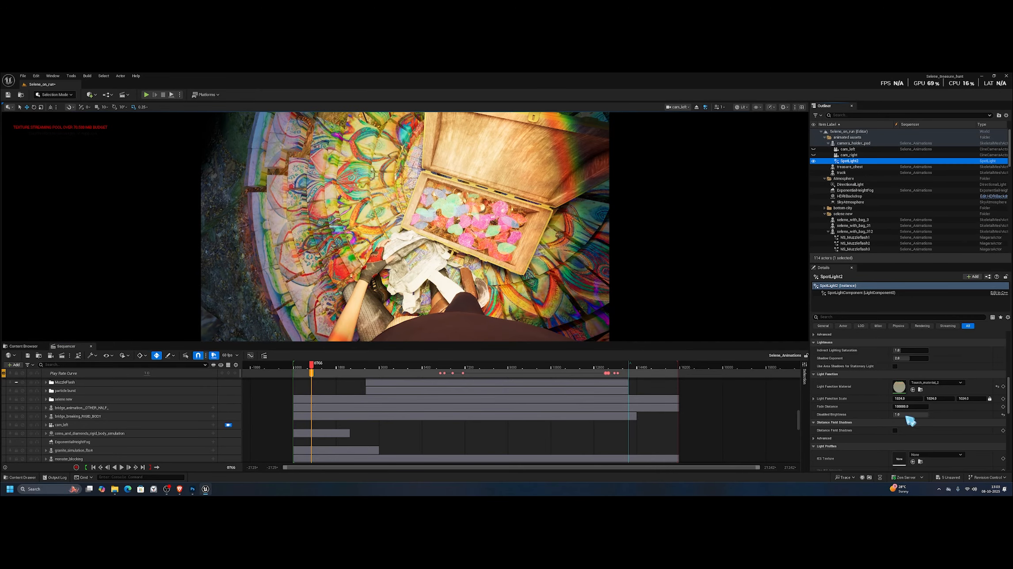
Compare the beam with and without its light function by repeatedly resetting SpotLight2's Light Function Material and undoing the reset.
{"action": "left_click", "coordinate": [998, 386]}
{"action": "key", "text": "ctrl+z"}
{"action": "key", "text": "ctrl+z"}
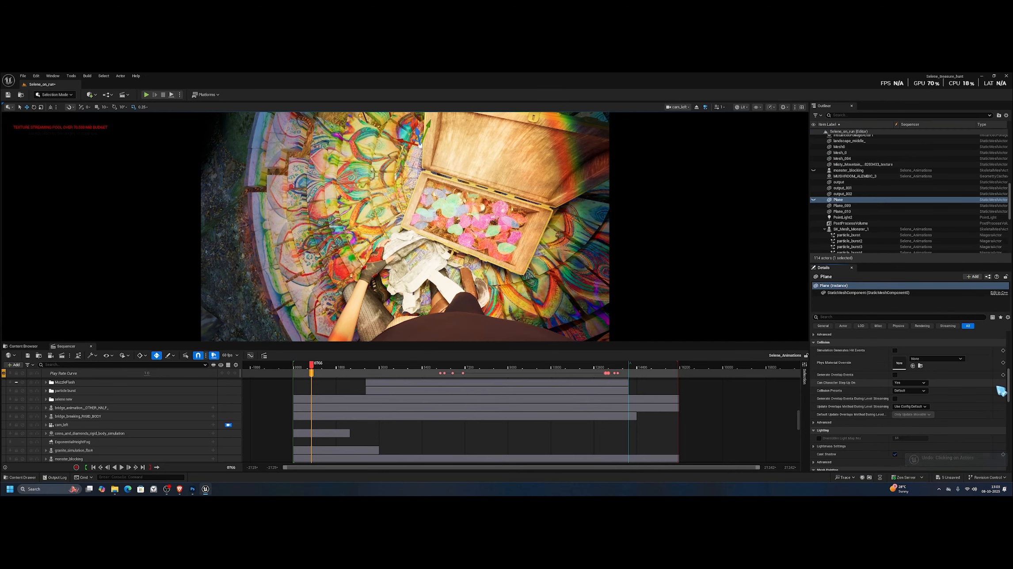
{"action": "key", "text": "ctrl+y"}
{"action": "key", "text": "ctrl+y"}
{"action": "key", "text": "ctrl+z"}
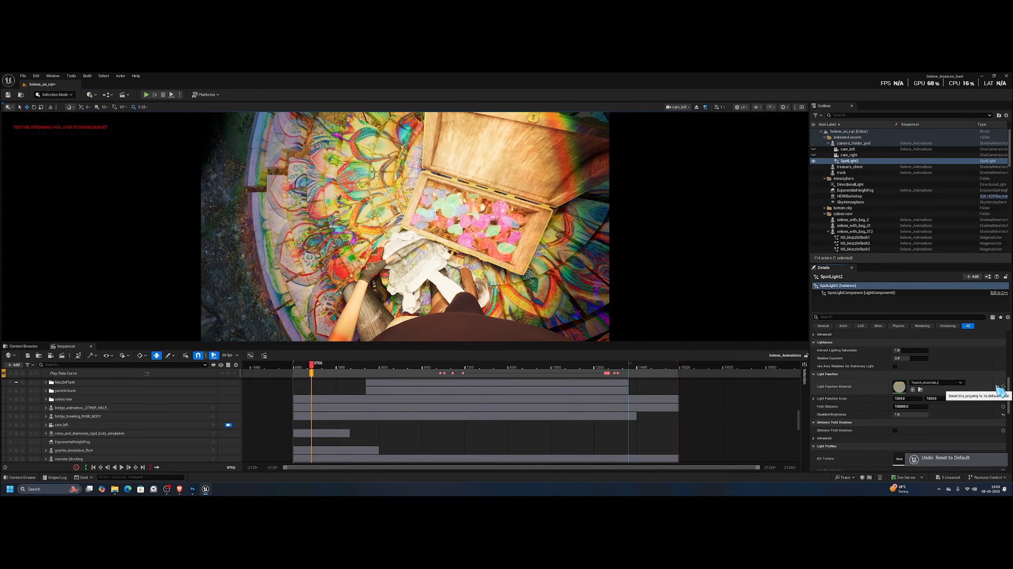
{"action": "key", "text": "ctrl+y"}
{"action": "key", "text": "ctrl+z"}
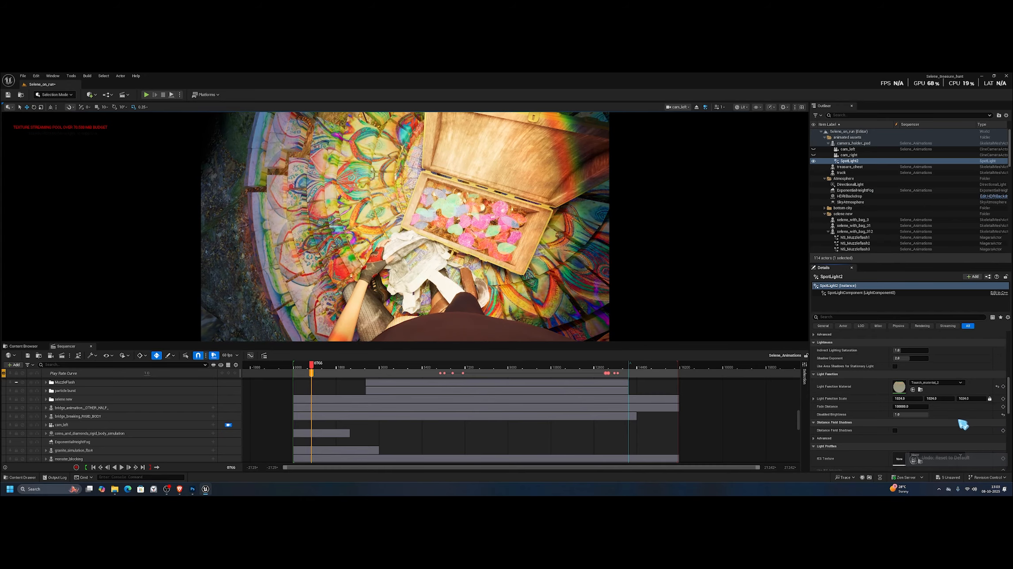
Adjust SpotLight2's light intensity to about 25 cd.
{"action": "scroll", "coordinate": [963, 424], "scroll_direction": "up", "scroll_amount": 5}
{"action": "scroll", "coordinate": [963, 423], "scroll_direction": "up", "scroll_amount": 2}
{"action": "left_click", "coordinate": [910, 382]}
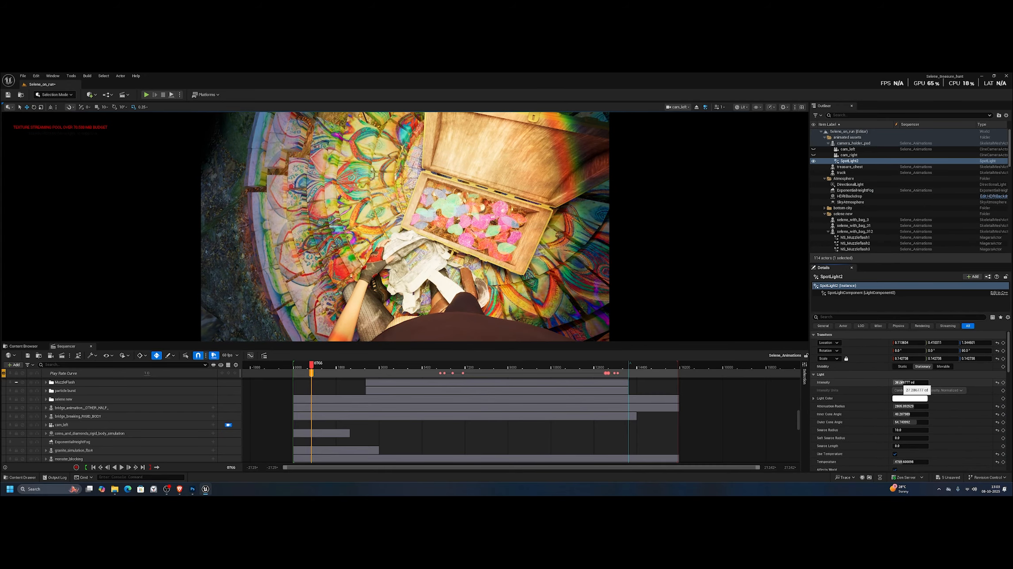
{"action": "type", "text": "160"}
{"action": "key", "text": "Return"}
{"action": "left_click_drag", "start_coordinate": [927, 382], "coordinate": [902, 382]}
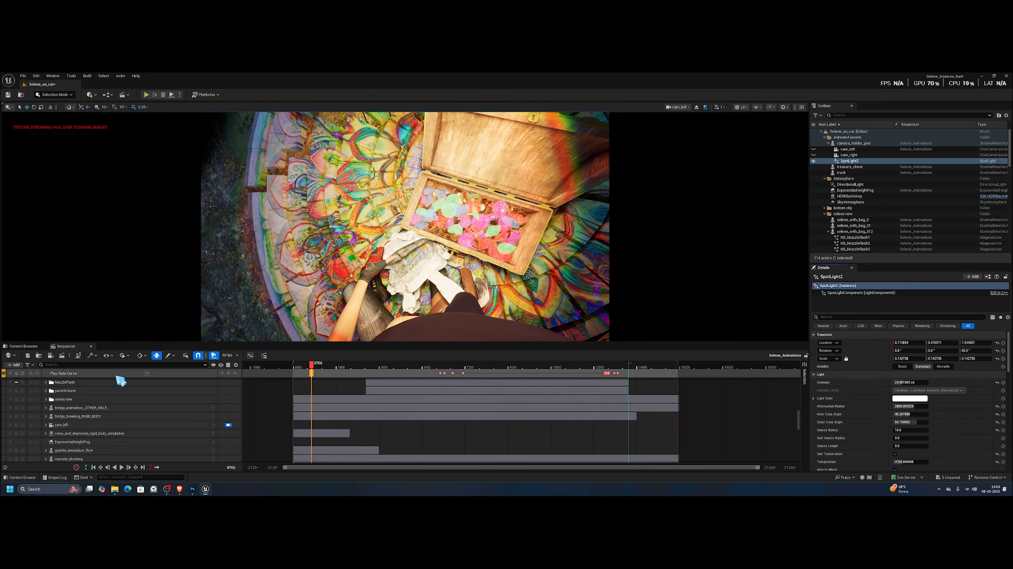
Review the torch materials and textures in the project content, and move the sequence playhead to about frame 1629 to check the beam.
{"action": "left_click", "coordinate": [20, 346]}
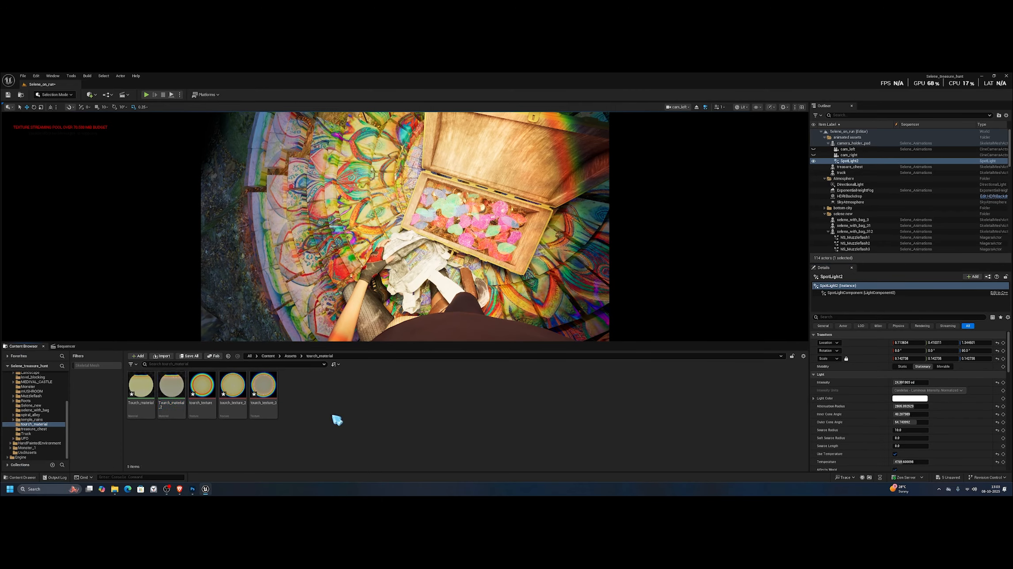
{"action": "mouse_move", "coordinate": [240, 384]}
{"action": "left_click", "coordinate": [65, 346]}
{"action": "left_click_drag", "start_coordinate": [317, 372], "coordinate": [337, 369]}
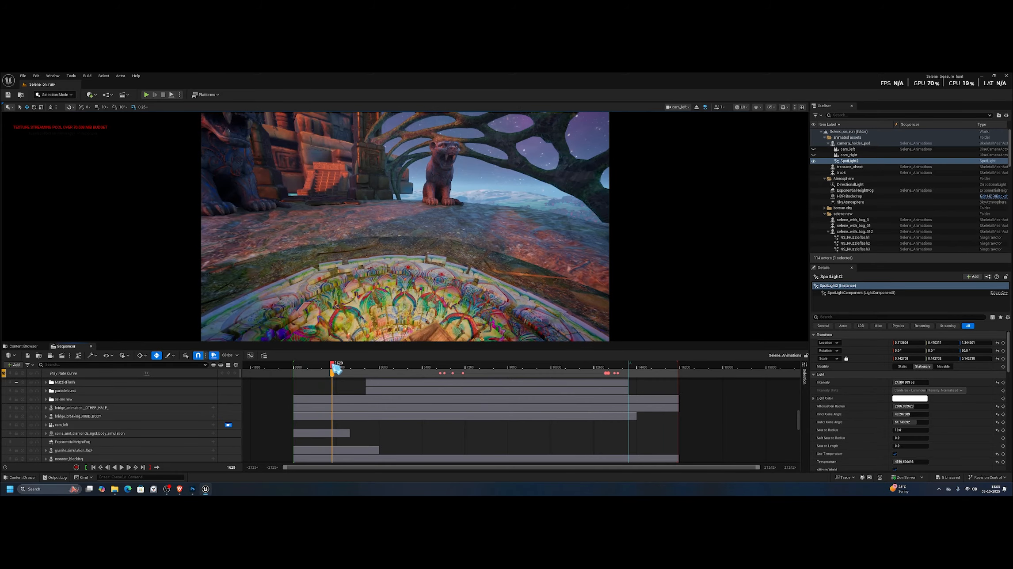